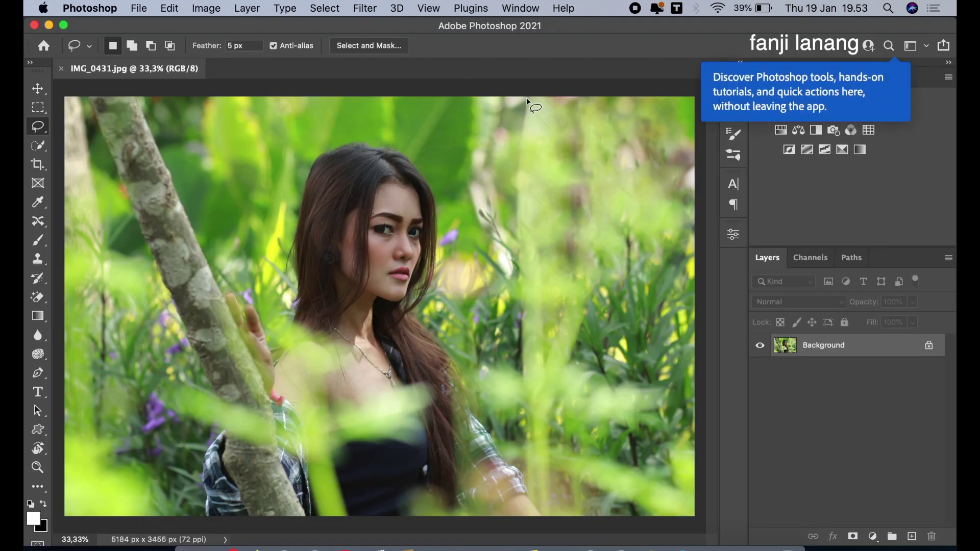
Duplicate the Background layer and add a Channel Mixer adjustment layer above the copy
drag(864, 350, 911, 533)
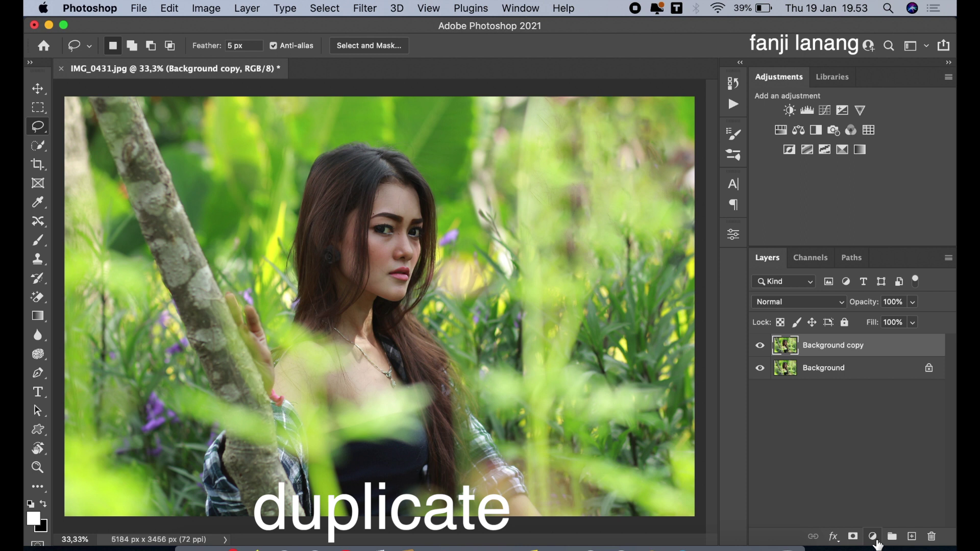
click(873, 536)
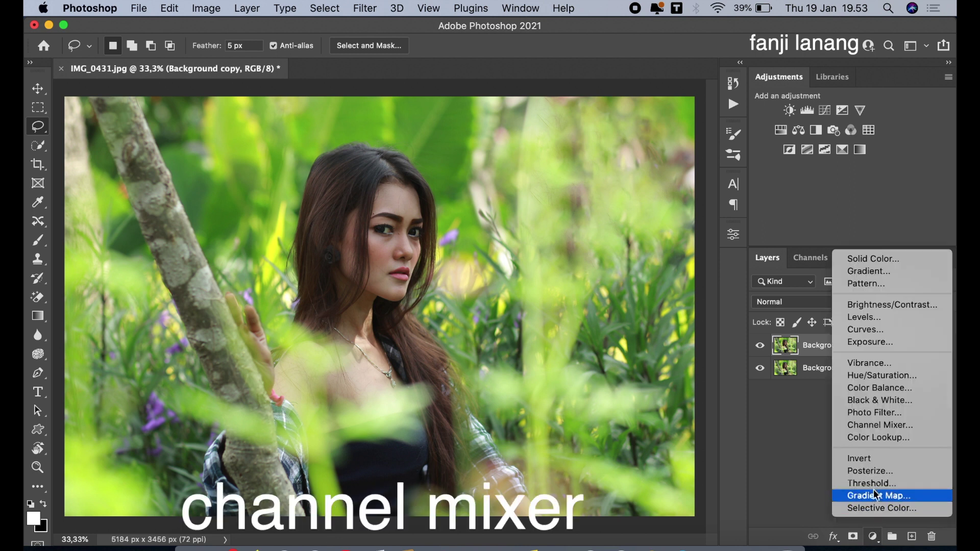
click(882, 428)
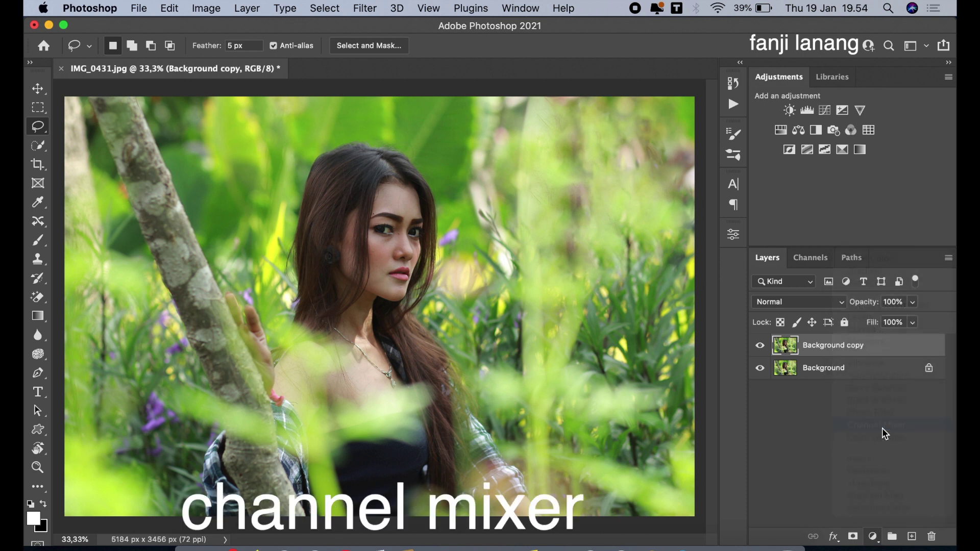
For the Channel Mixer's Green output channel, set green to 0% and blue to +99%
click(639, 299)
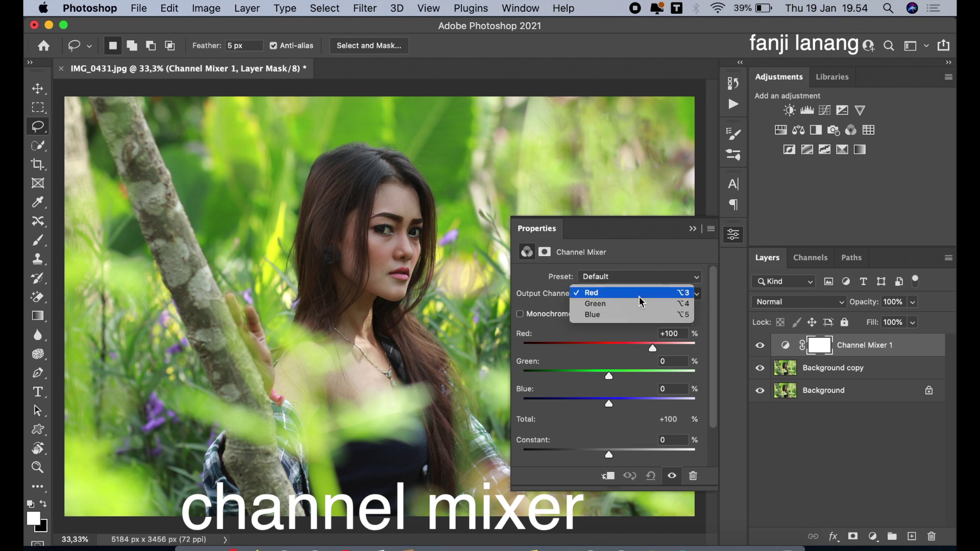
click(649, 302)
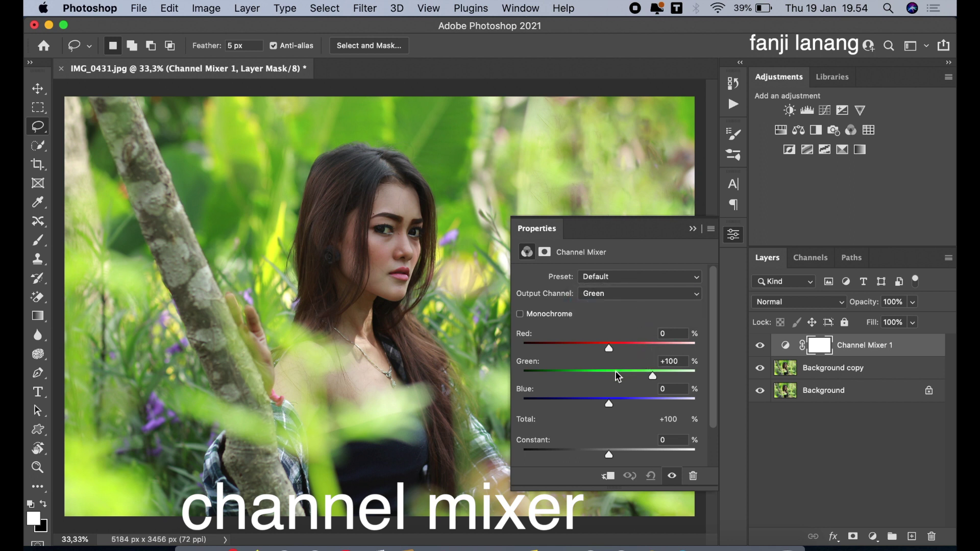
click(607, 295)
click(607, 295)
click(611, 377)
drag(609, 403, 651, 403)
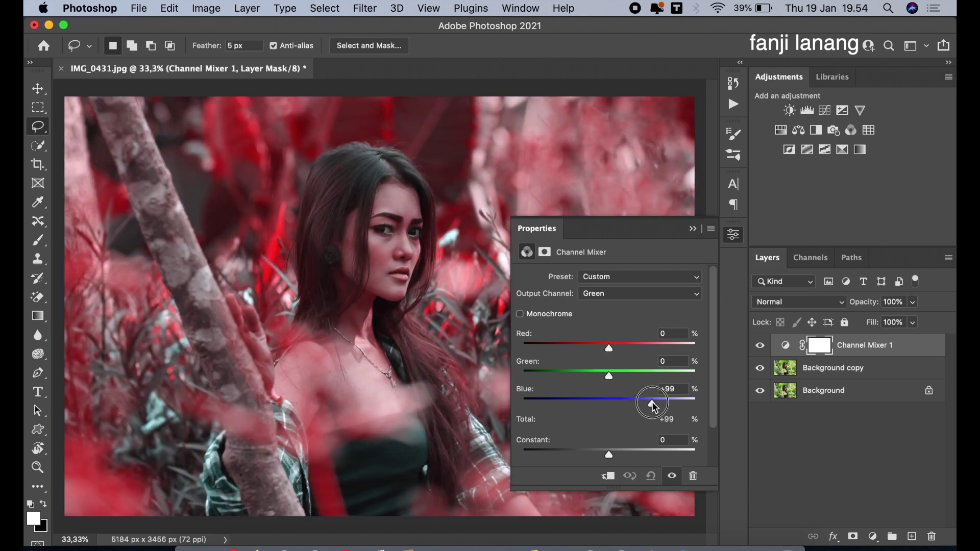
For the Channel Mixer's Blue output channel, set green to +101% and blue to -2%, and close its properties
click(607, 294)
click(609, 305)
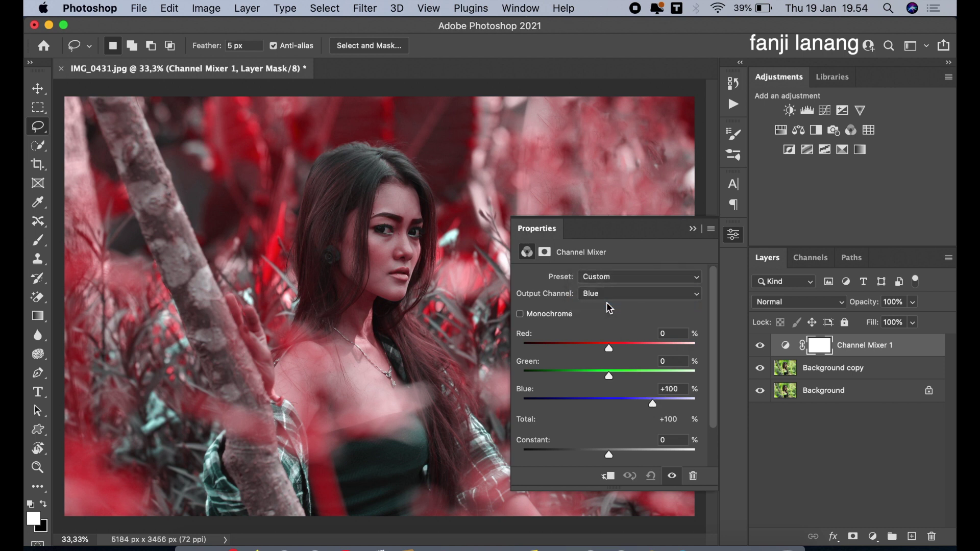
click(652, 373)
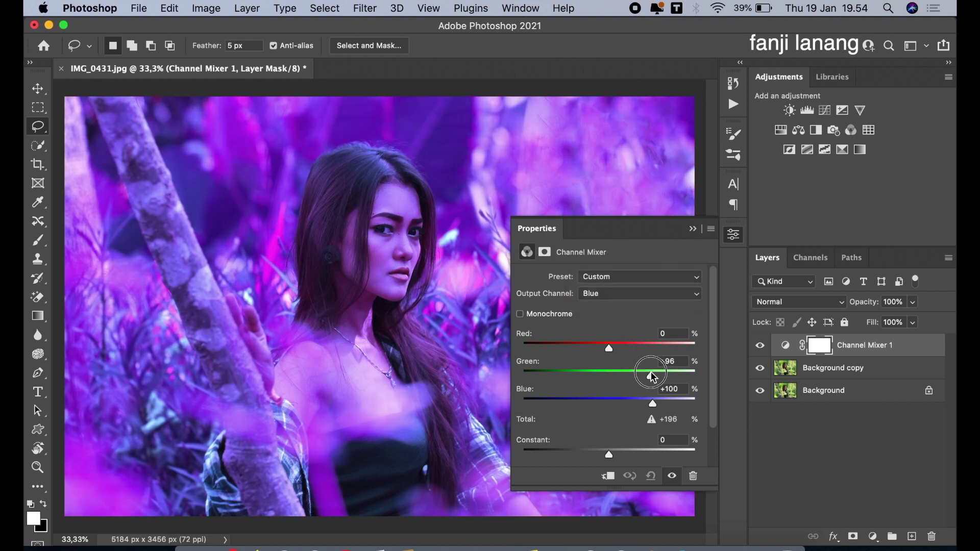
drag(652, 373, 654, 377)
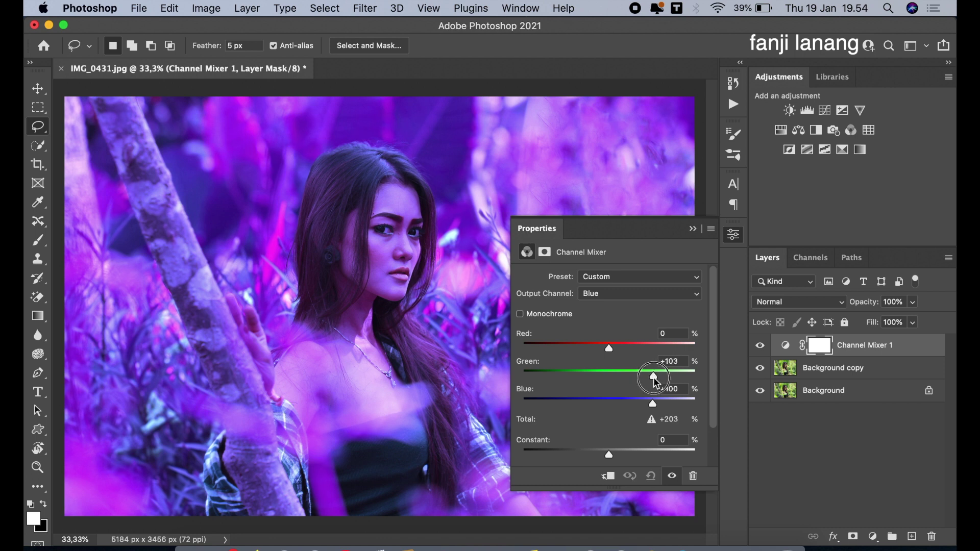
click(654, 380)
click(606, 403)
drag(606, 403, 609, 406)
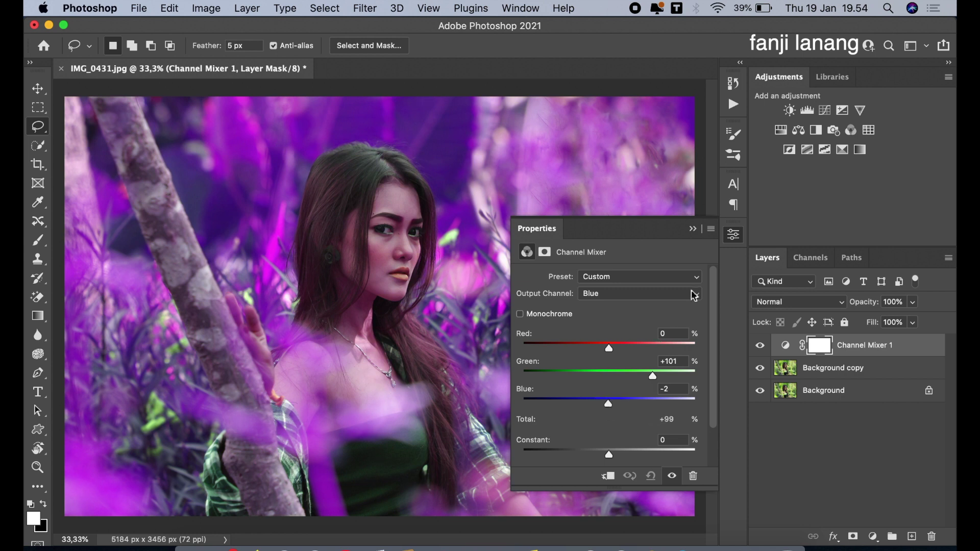
click(695, 230)
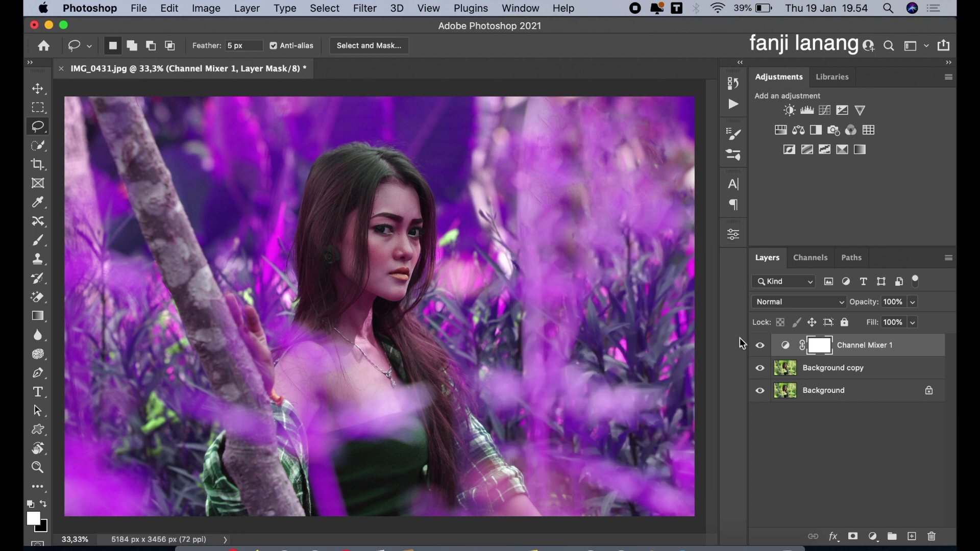
Change the Channel Mixer layer's blend mode to Lighten and toggle its visibility to compare the effect
click(775, 303)
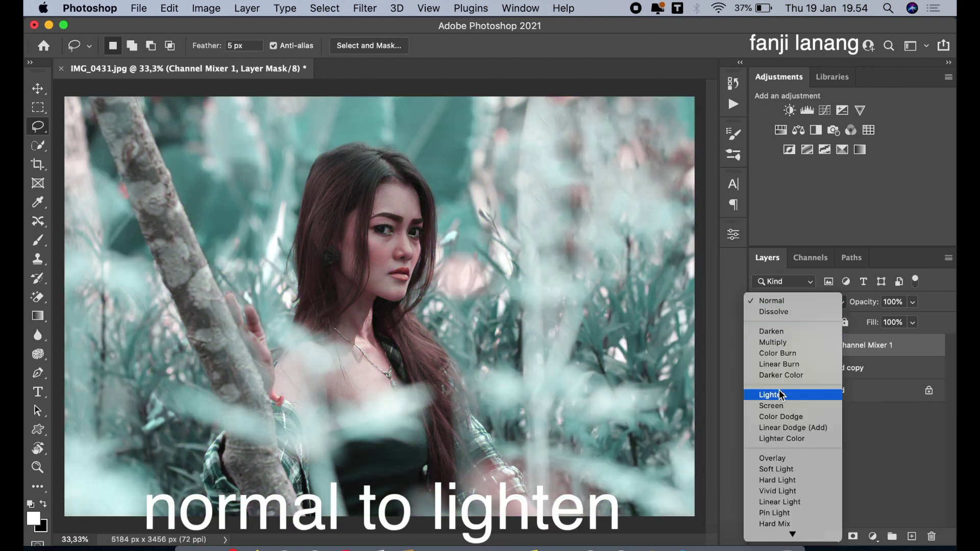
click(775, 395)
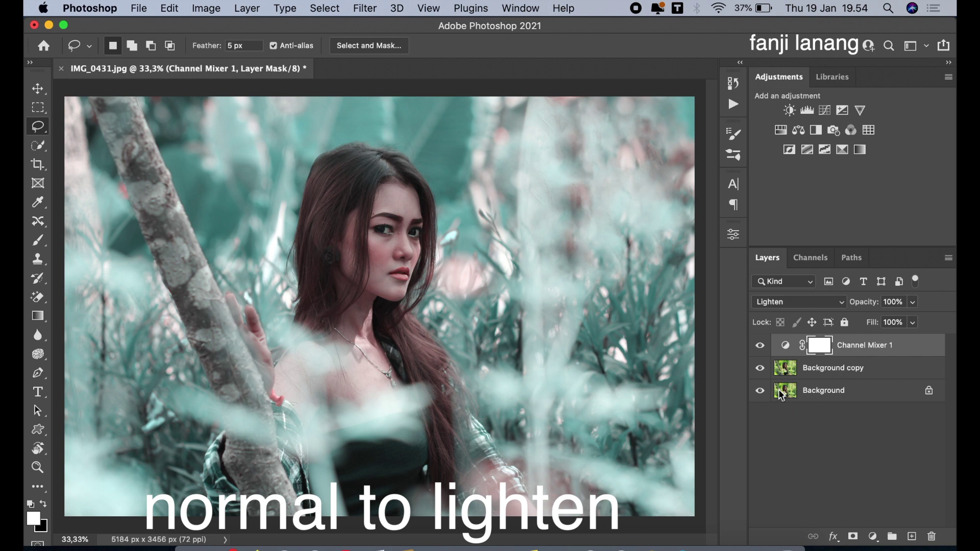
click(761, 349)
click(760, 346)
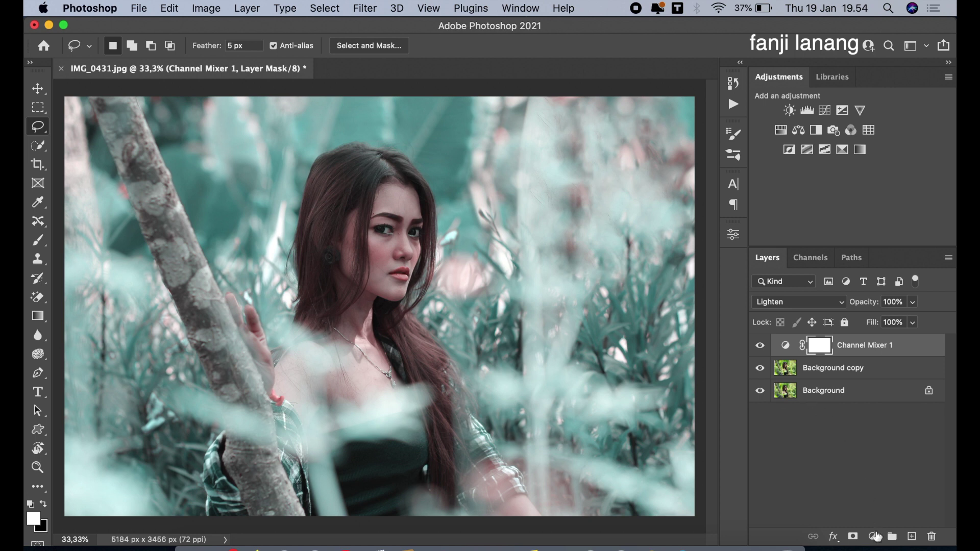
Add a Hue/Saturation adjustment layer with hue +10 and saturation +15, and compare the photo with and without it
click(873, 536)
click(881, 375)
drag(614, 332, 622, 363)
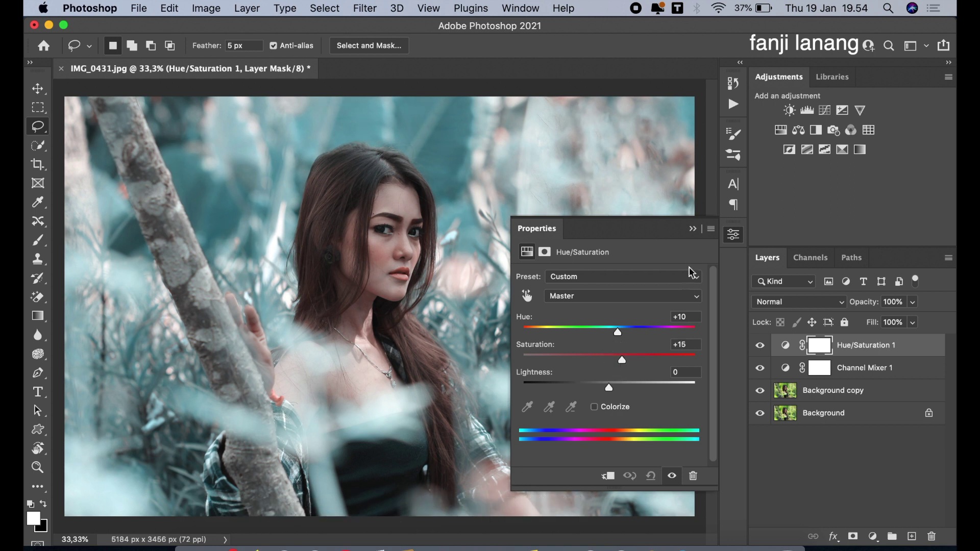
click(696, 228)
click(758, 346)
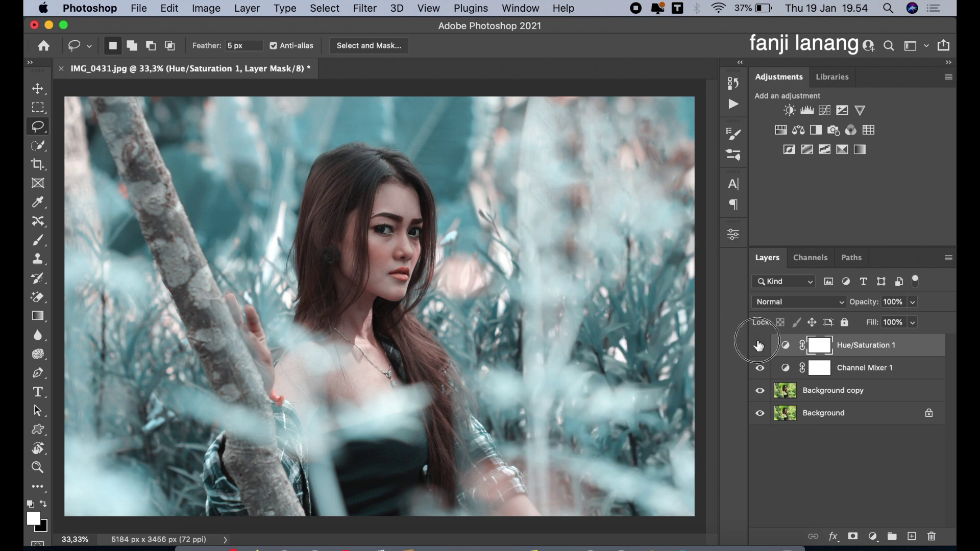
click(760, 346)
Add a Selective Color adjustment layer and, for Reds, set cyan to -100% and magenta to -26%, and raise yellow moderately
click(873, 535)
click(877, 510)
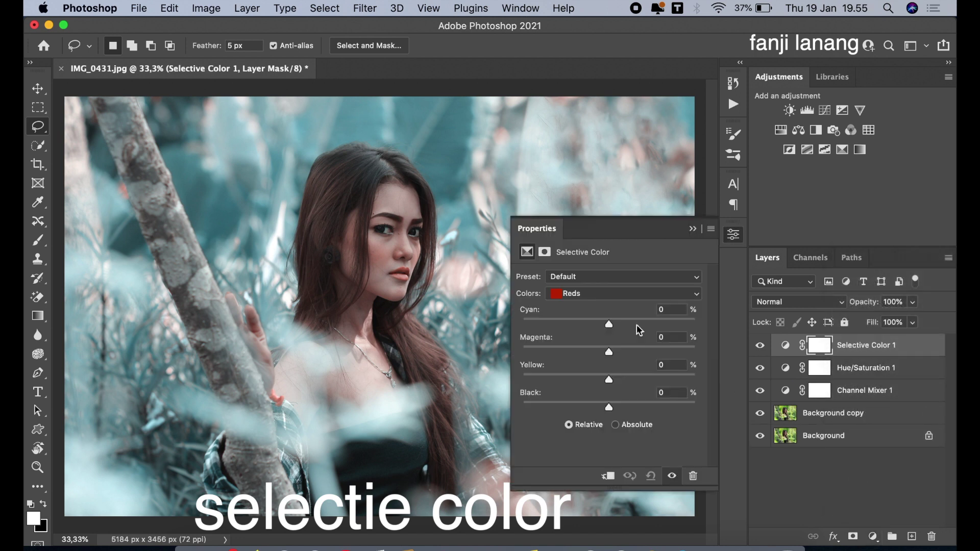
drag(591, 325, 560, 326)
click(586, 352)
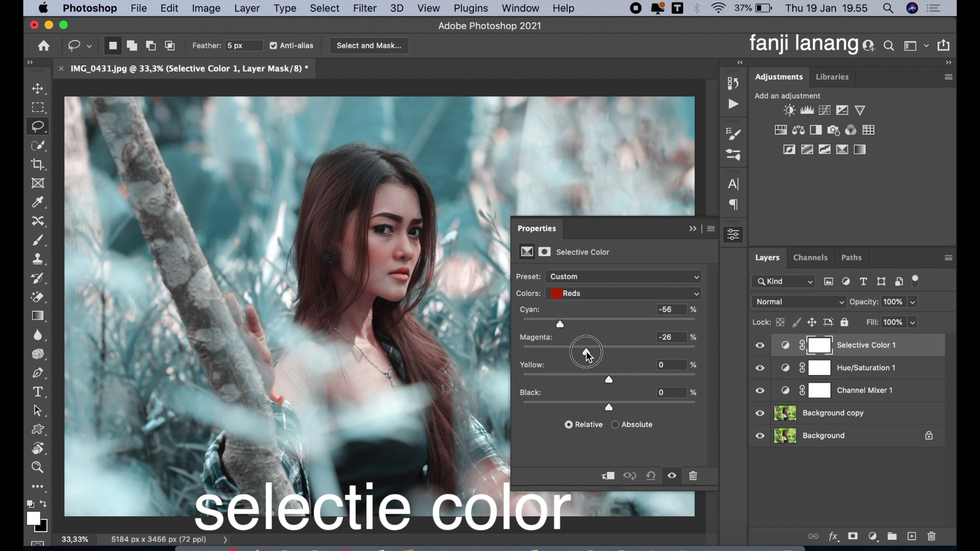
click(639, 375)
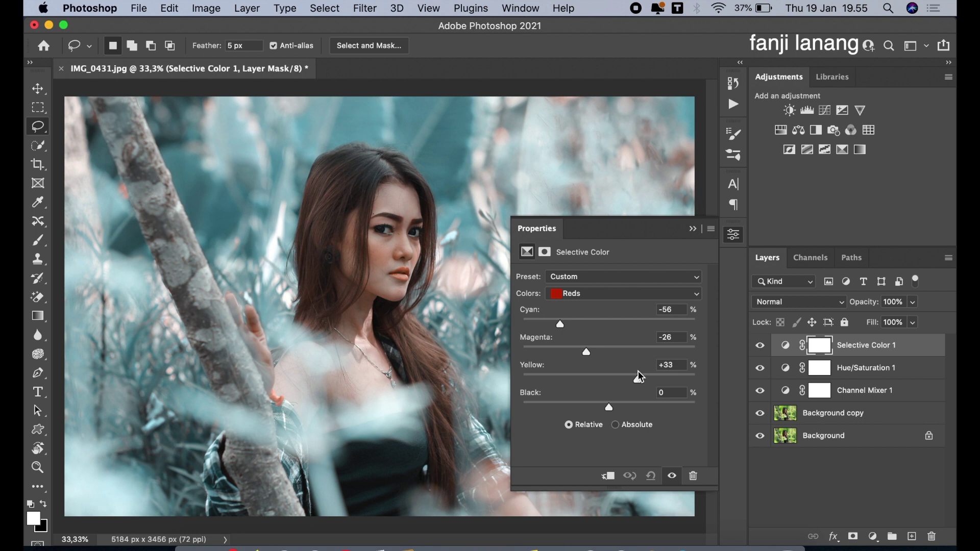
drag(633, 381, 633, 390)
drag(561, 329, 517, 331)
Set cyan to -100% for the Yellows in the Selective Color adjustment
click(573, 294)
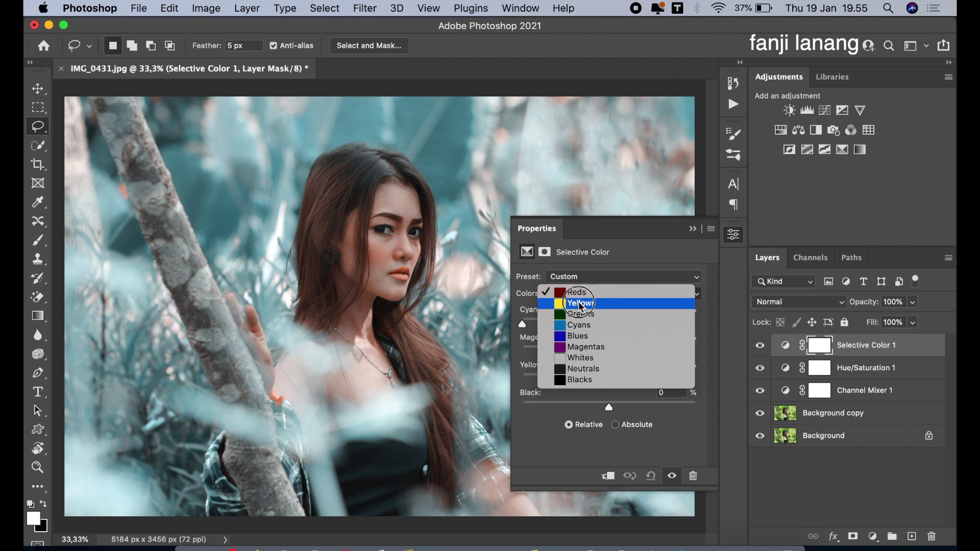
click(580, 304)
drag(574, 320, 514, 322)
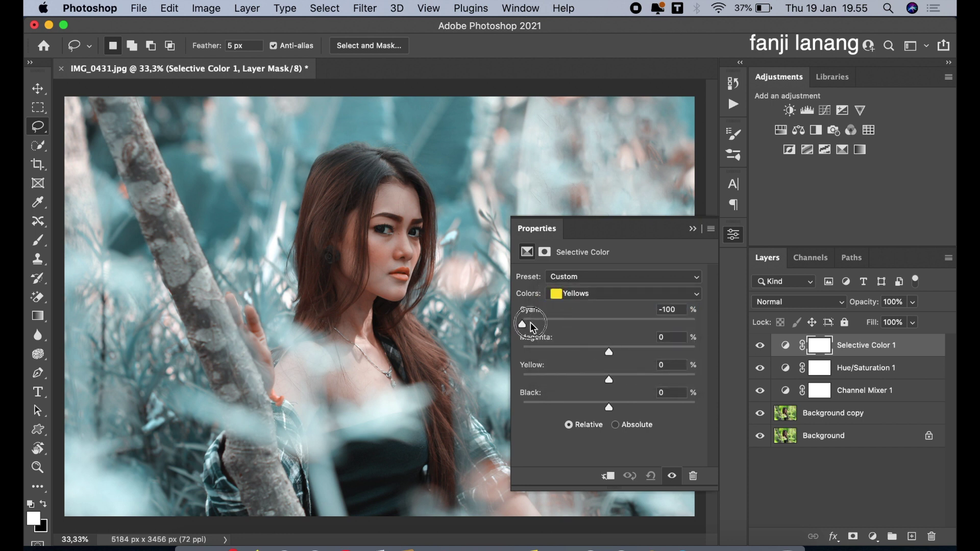
drag(530, 322, 510, 325)
Set cyan to -100% for the Cyans in the Selective Color adjustment
click(581, 293)
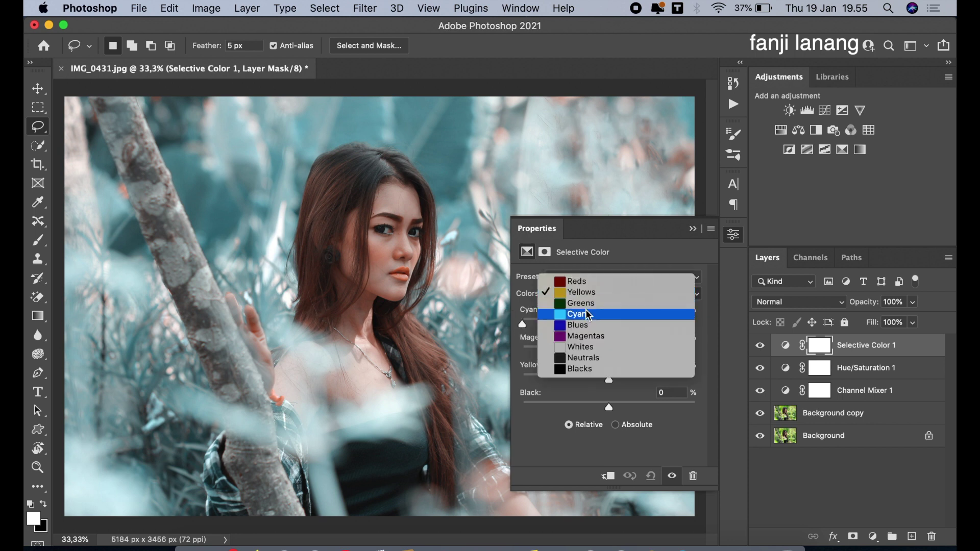
click(583, 314)
drag(589, 323, 521, 345)
drag(607, 352, 609, 412)
For the Blacks in Selective Color, set cyan, magenta and black to +5% each and close the properties
click(588, 297)
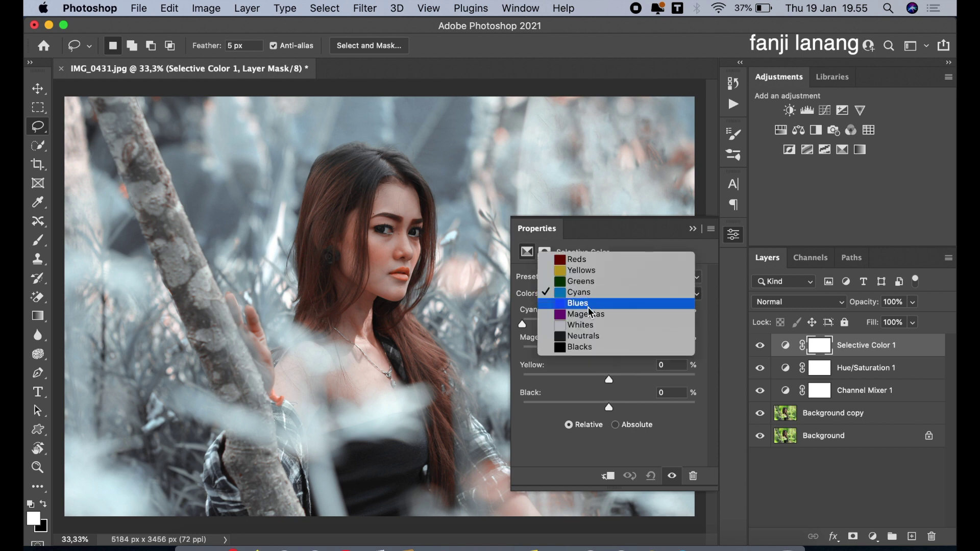
click(592, 348)
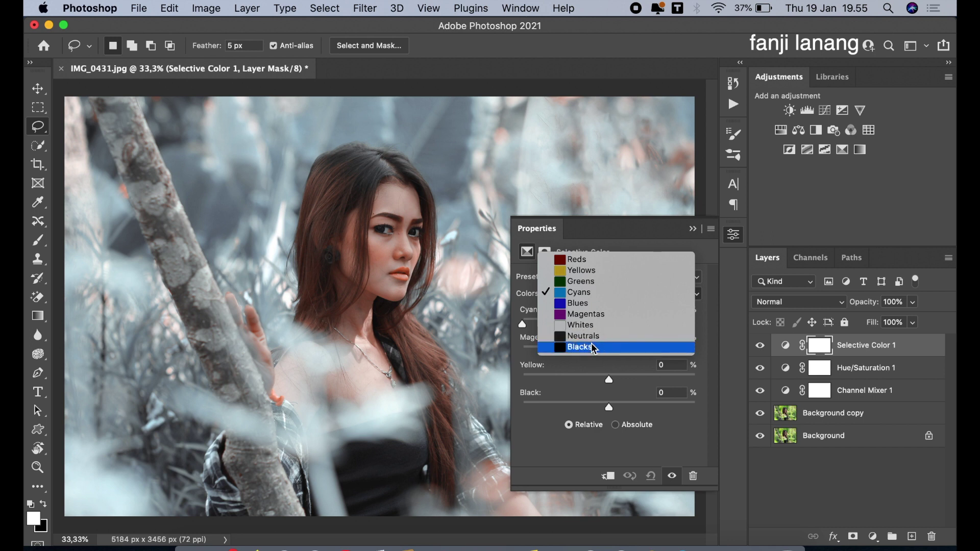
click(614, 325)
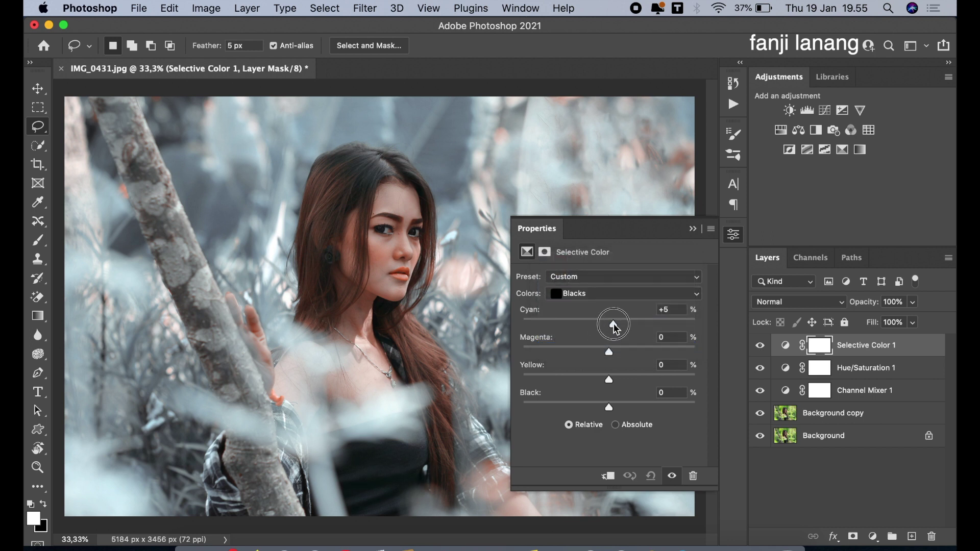
click(613, 351)
drag(613, 348, 614, 350)
mouse_move(612, 377)
mouse_down()
mouse_move(591, 378)
mouse_move(610, 387)
mouse_up()
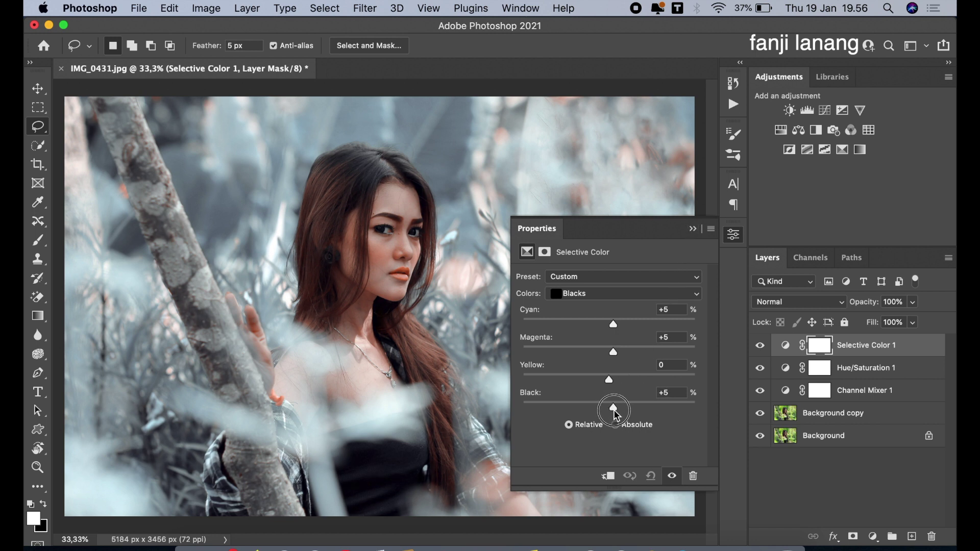
click(693, 228)
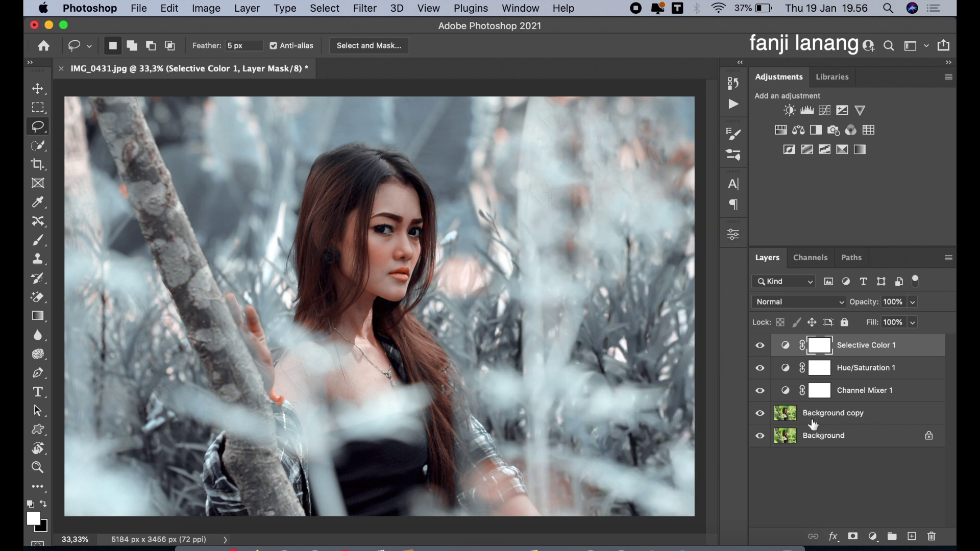
Add a Curves adjustment layer, raise the RGB midtones, shift the black point slightly inward and lower the white point slightly
click(873, 536)
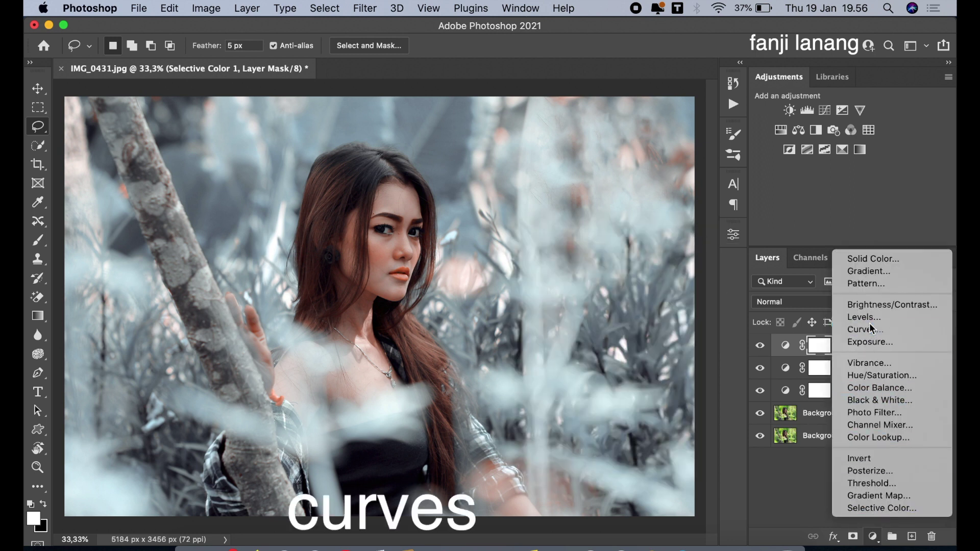
click(873, 329)
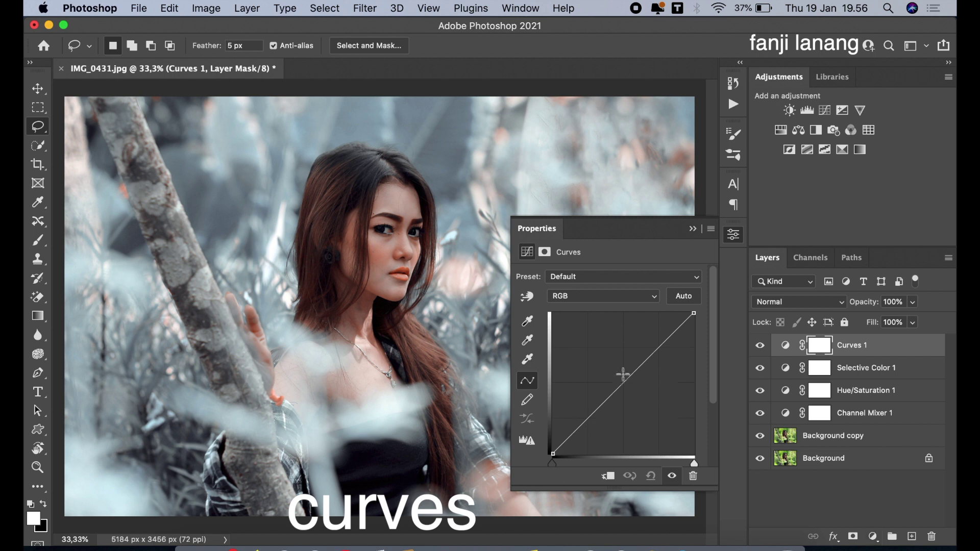
drag(622, 376, 622, 373)
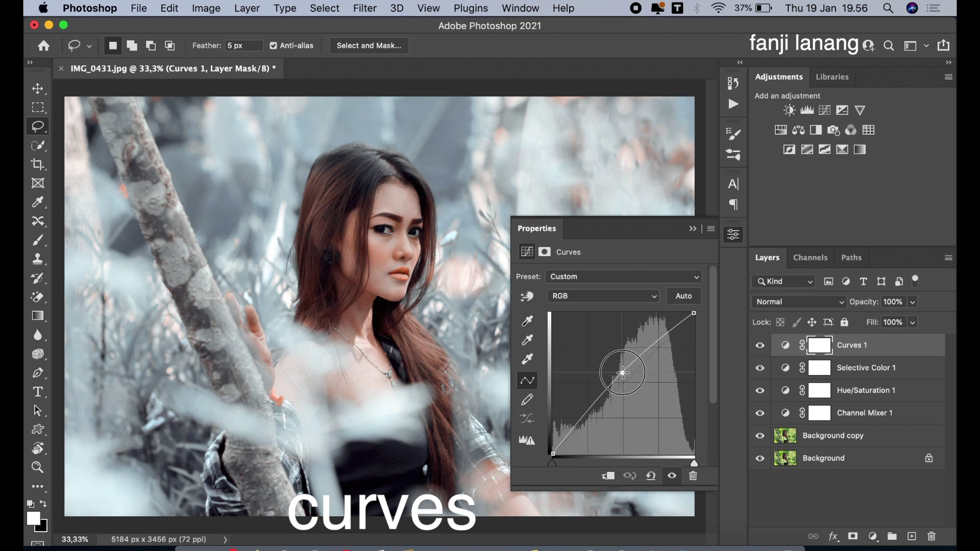
drag(624, 368, 623, 366)
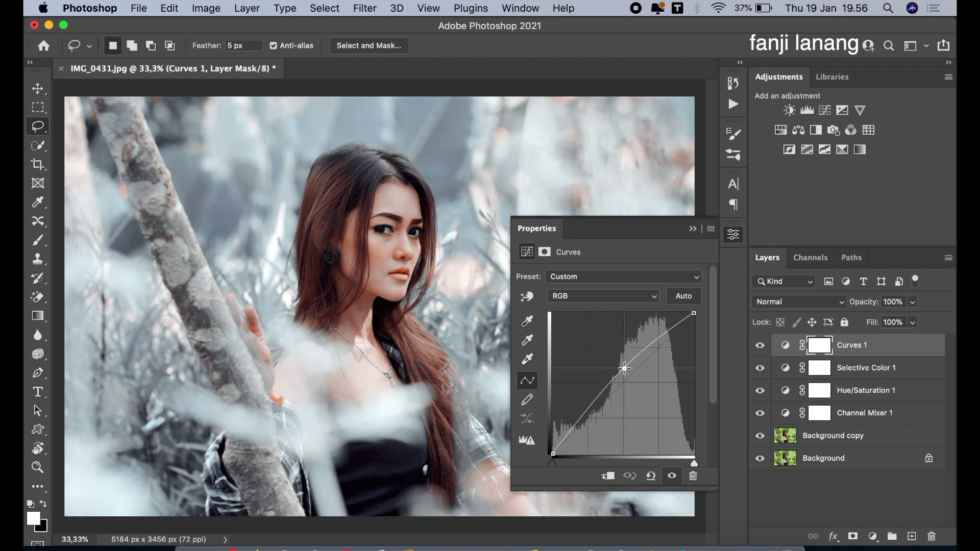
drag(552, 454, 557, 453)
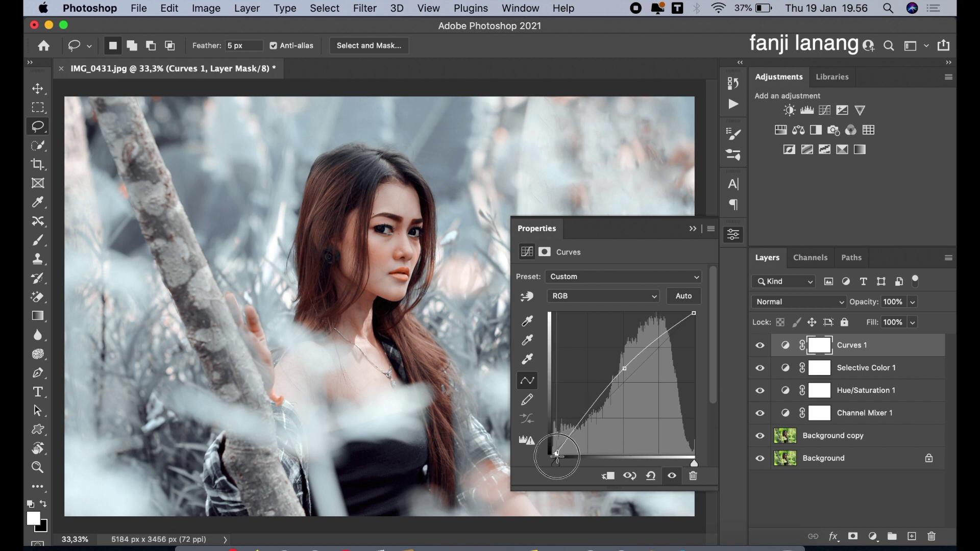
drag(694, 312, 693, 316)
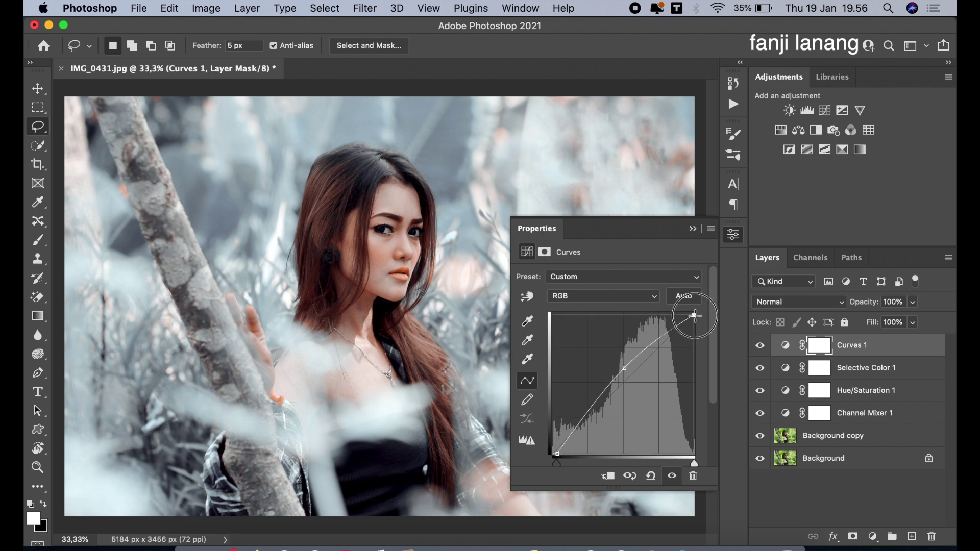
Move the Blue channel's white point slightly inward in the Curves adjustment, close its properties and compare the photo without and with it
click(620, 298)
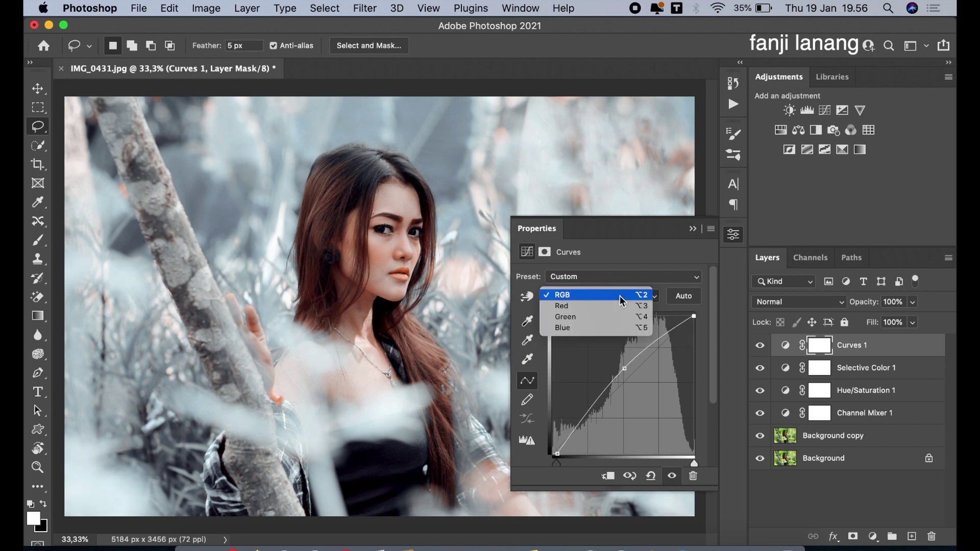
click(597, 325)
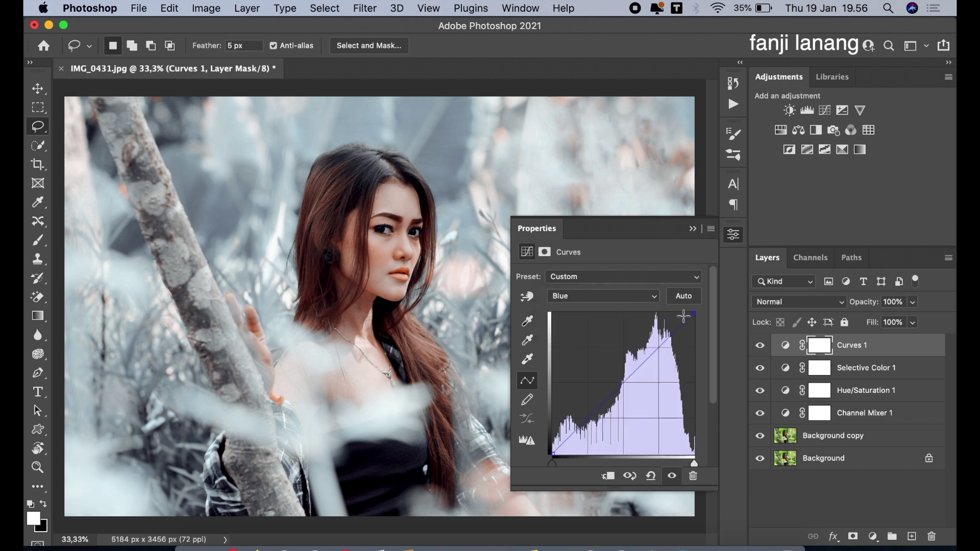
mouse_move(693, 312)
mouse_down()
mouse_move(684, 308)
mouse_move(704, 306)
mouse_move(716, 333)
mouse_move(705, 305)
mouse_move(685, 312)
mouse_up()
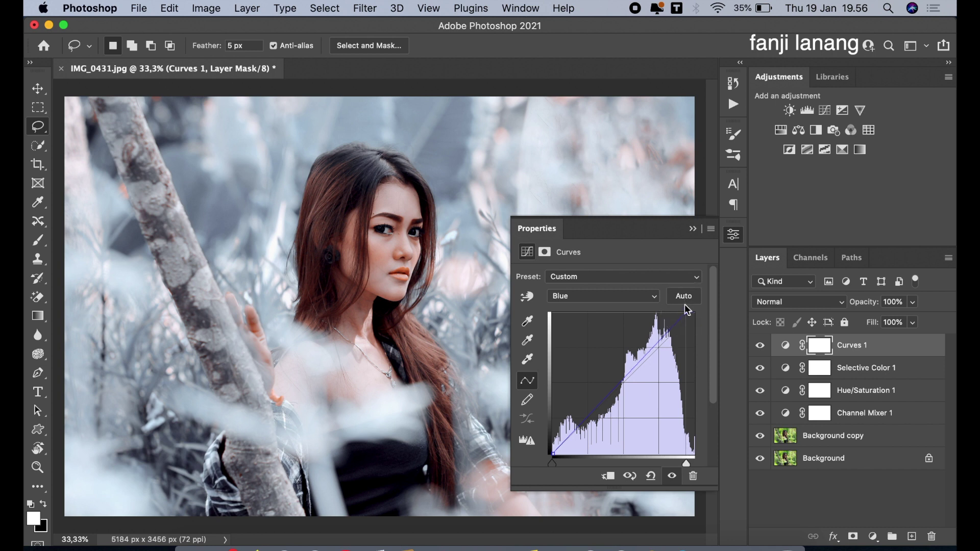
click(692, 228)
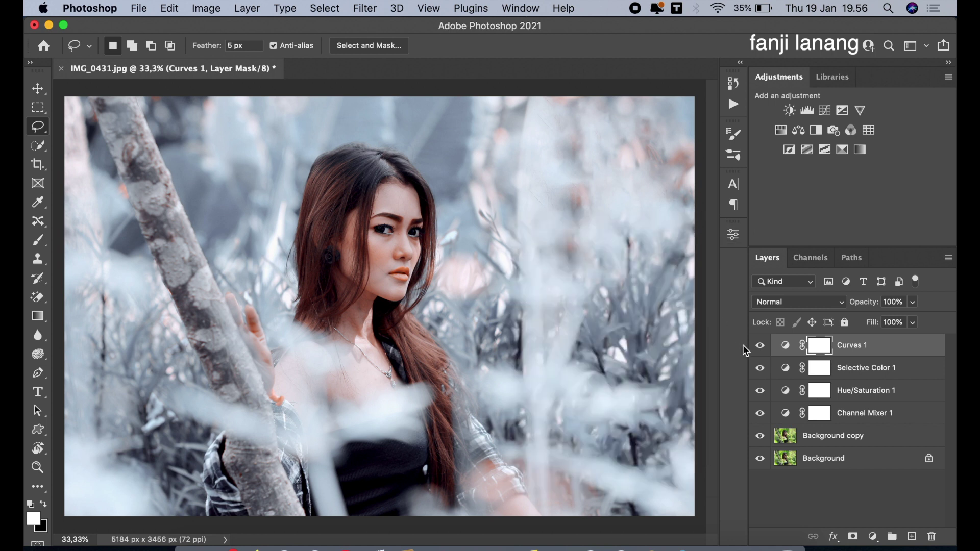
click(756, 345)
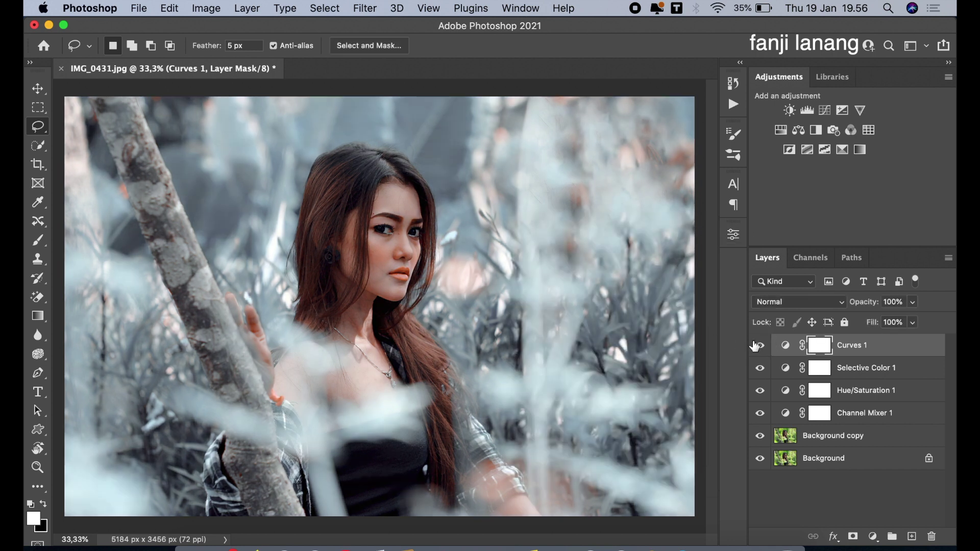
click(755, 346)
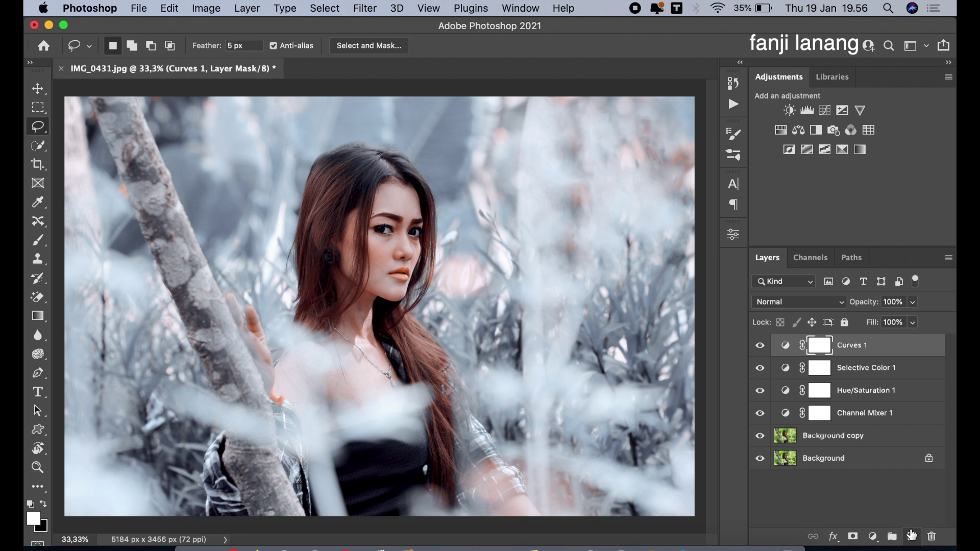
Add a new empty layer and stamp the signature on it once in black with the 400 px signature brush, in the photo's lower-left corner
click(911, 536)
click(38, 240)
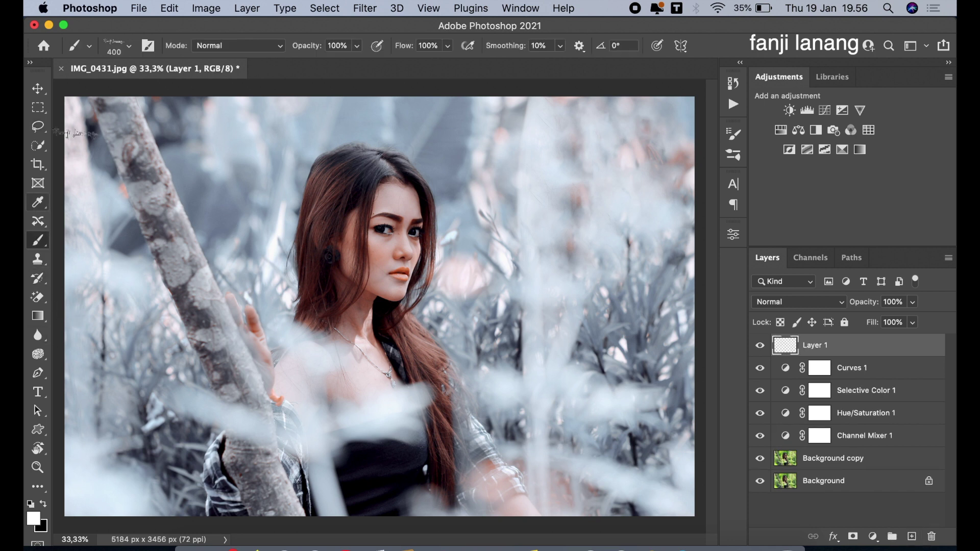
click(127, 53)
click(53, 178)
click(281, 79)
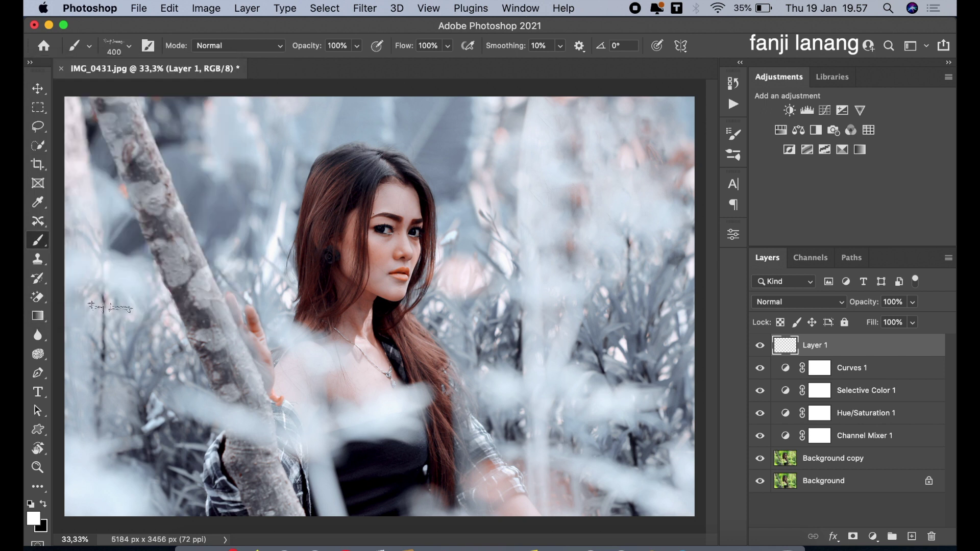
click(43, 504)
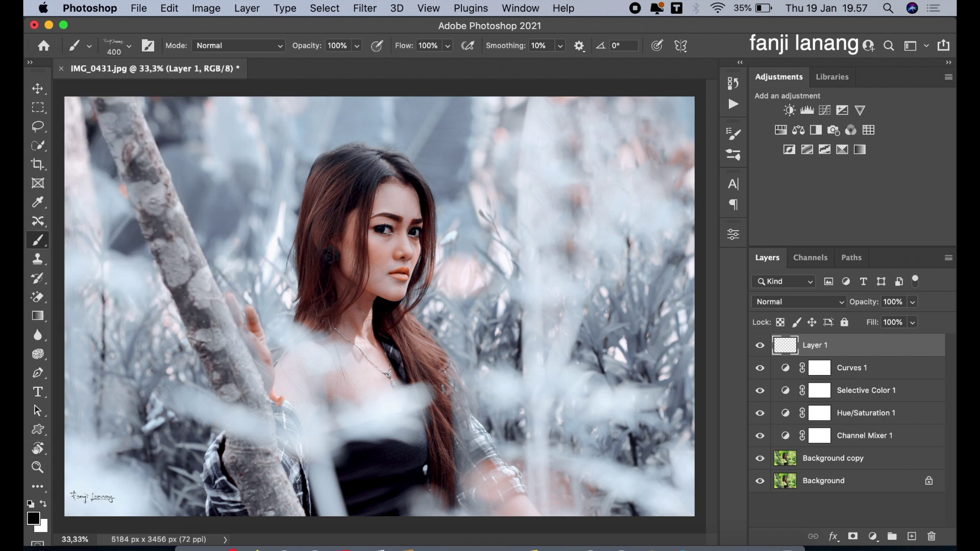
click(105, 497)
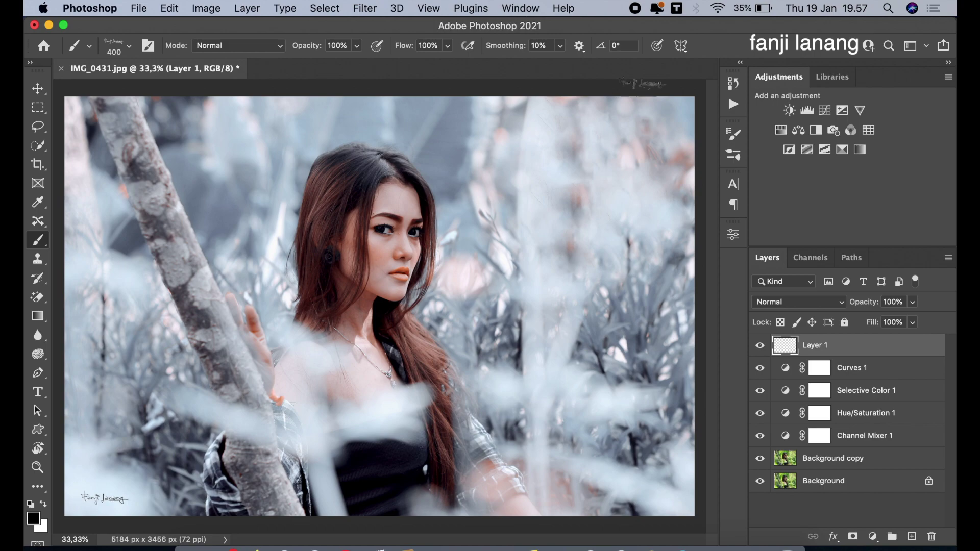